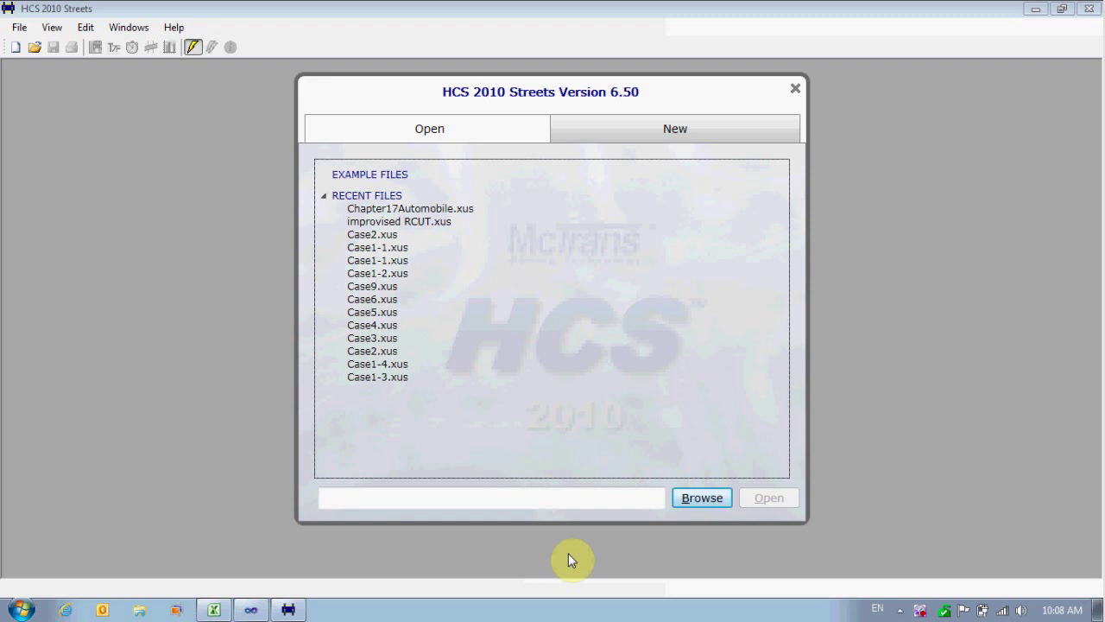
# - Pick Chapter17Automobile.xus from the Recent Files list and open it
pyautogui.click(429, 212)
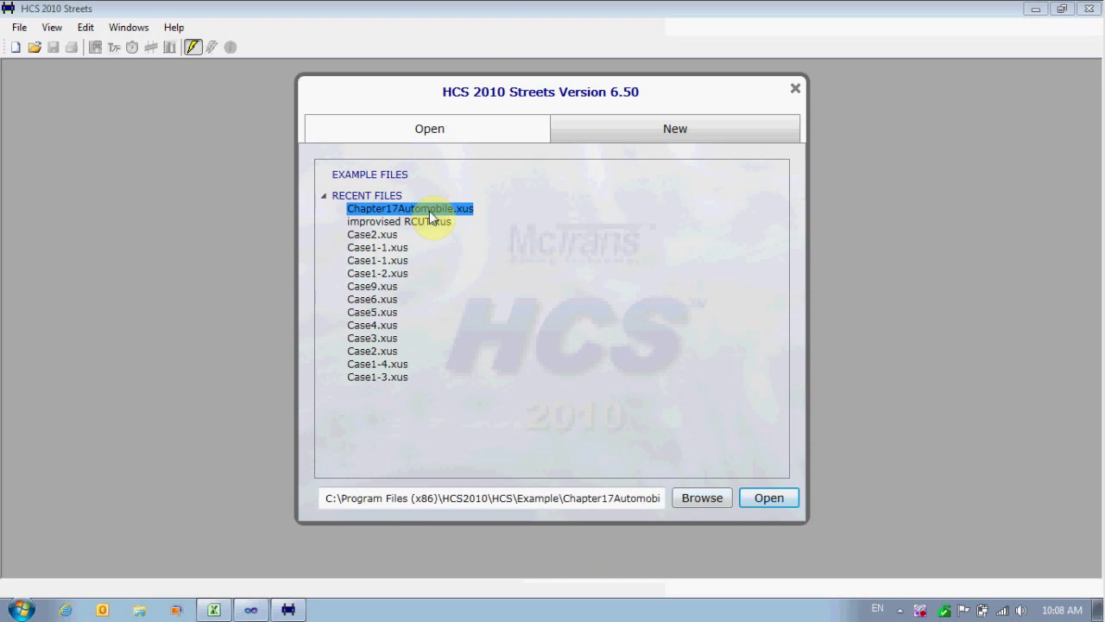
pyautogui.click(767, 498)
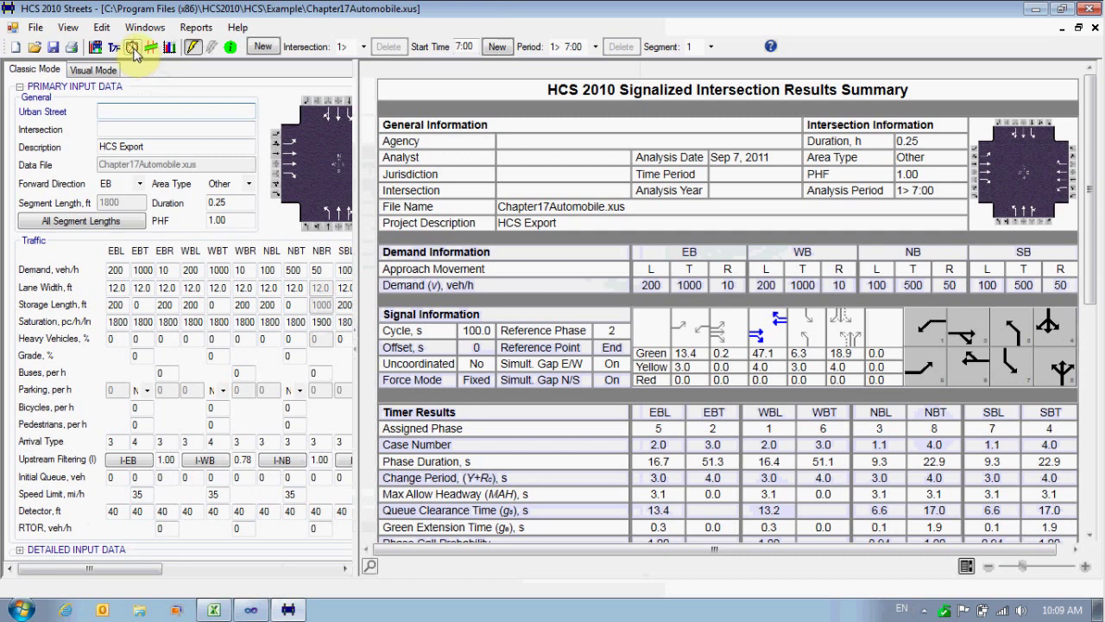
# - Bring up Full Optimization, with Splits and Offsets checked and a 100 s cycle range
pyautogui.click(133, 48)
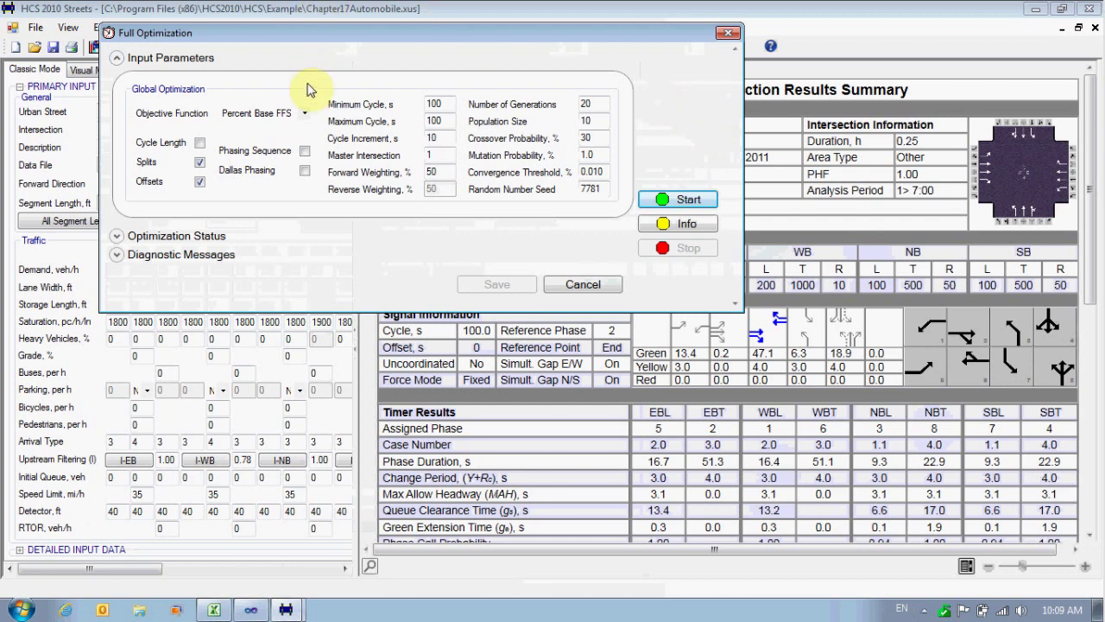
# - Set the objective function to Overall Delay and enable Cycle Length optimization
pyautogui.click(305, 114)
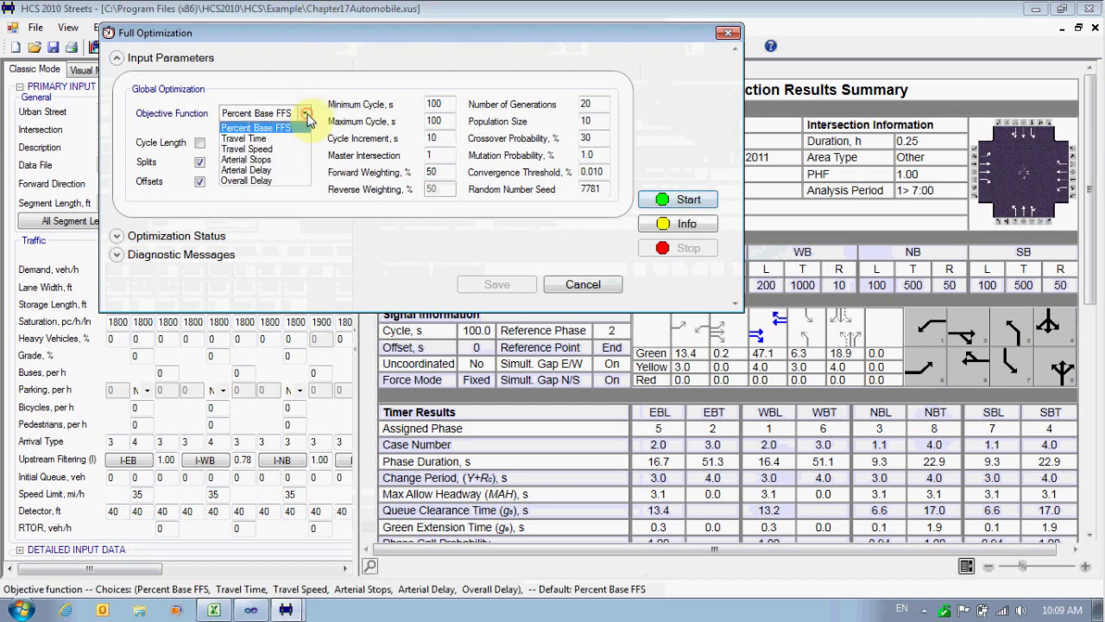
pyautogui.click(299, 182)
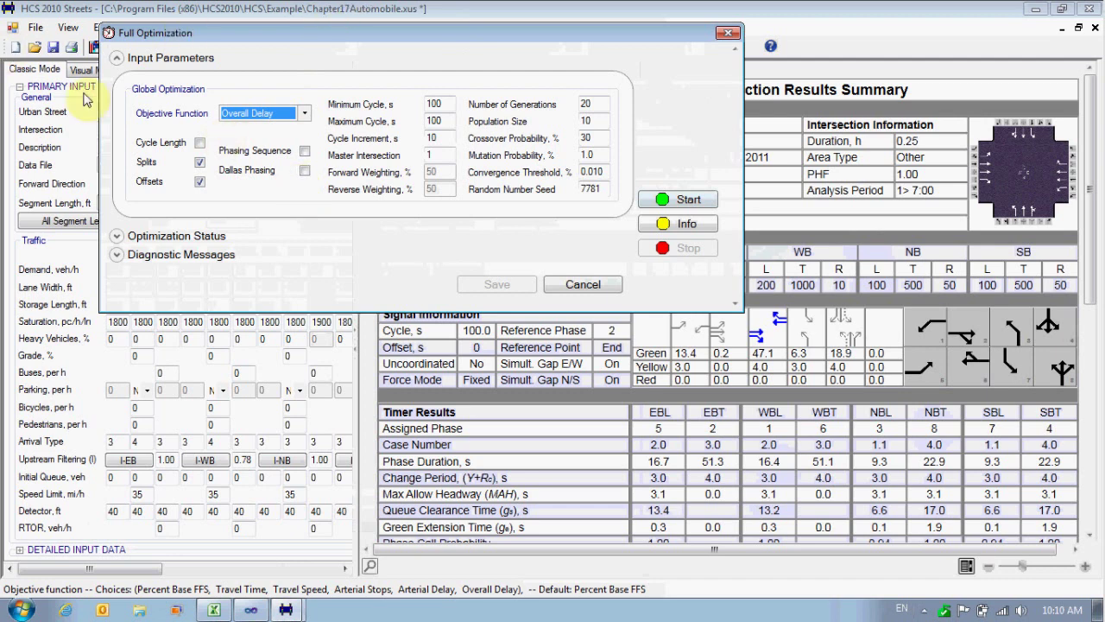
pyautogui.click(199, 143)
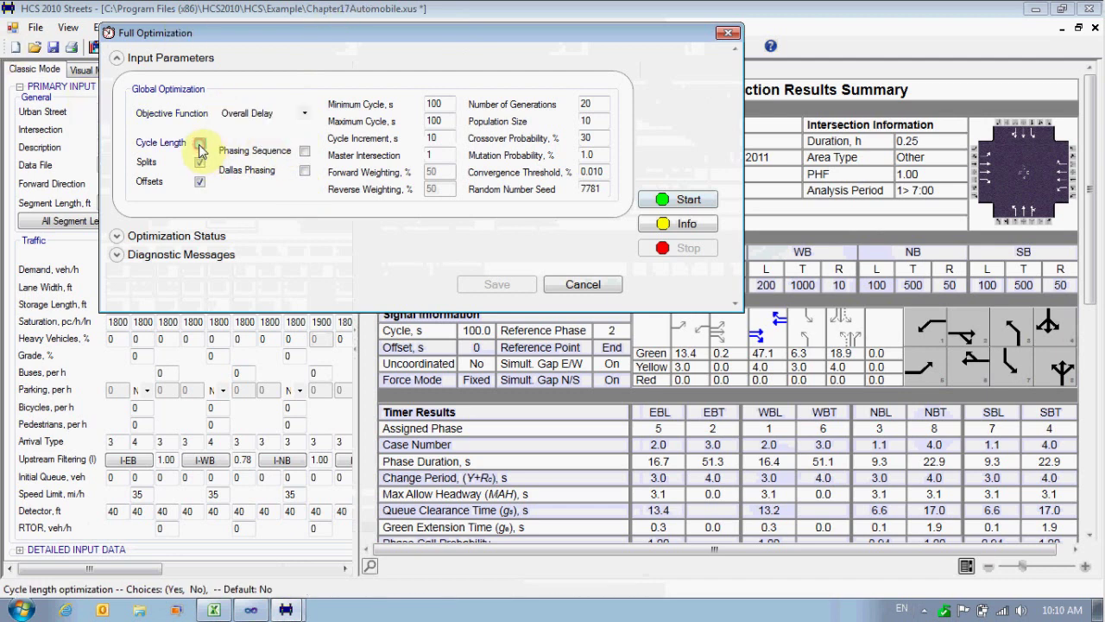
# - Set the minimum cycle to 80 s, keep the 100 s maximum, and view the parameter tips
pyautogui.click(449, 104)
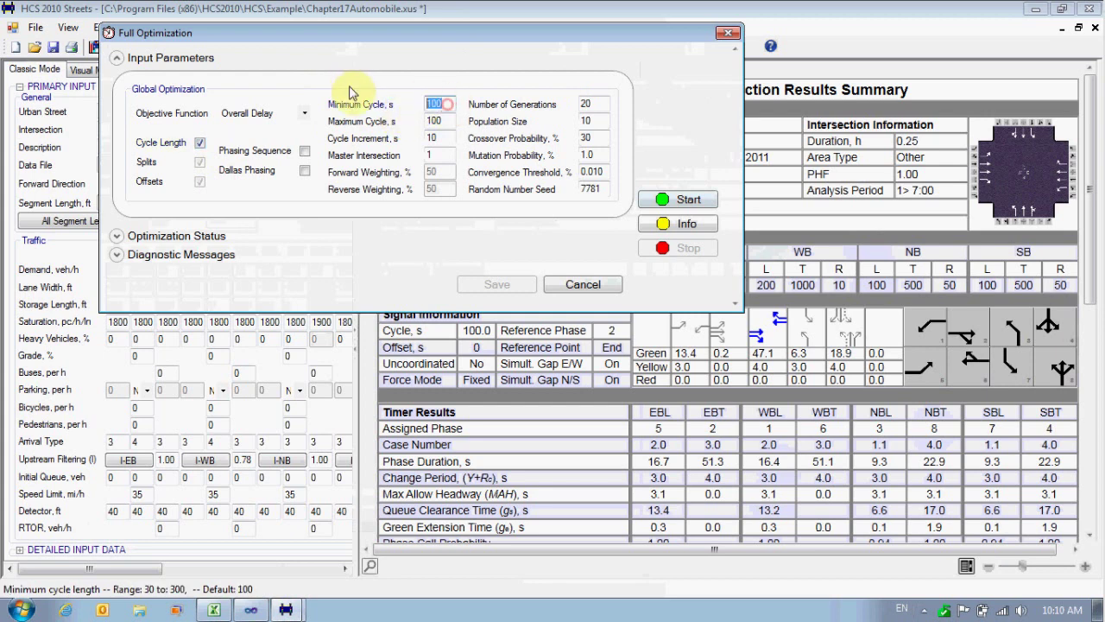
pyautogui.write('80')
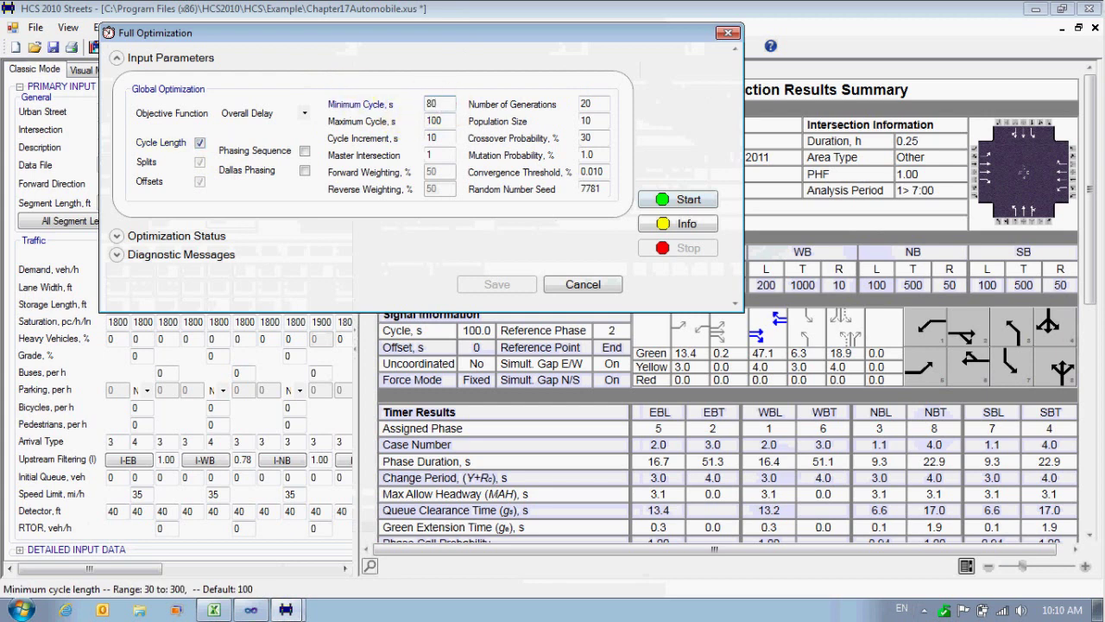
pyautogui.press('Tab')
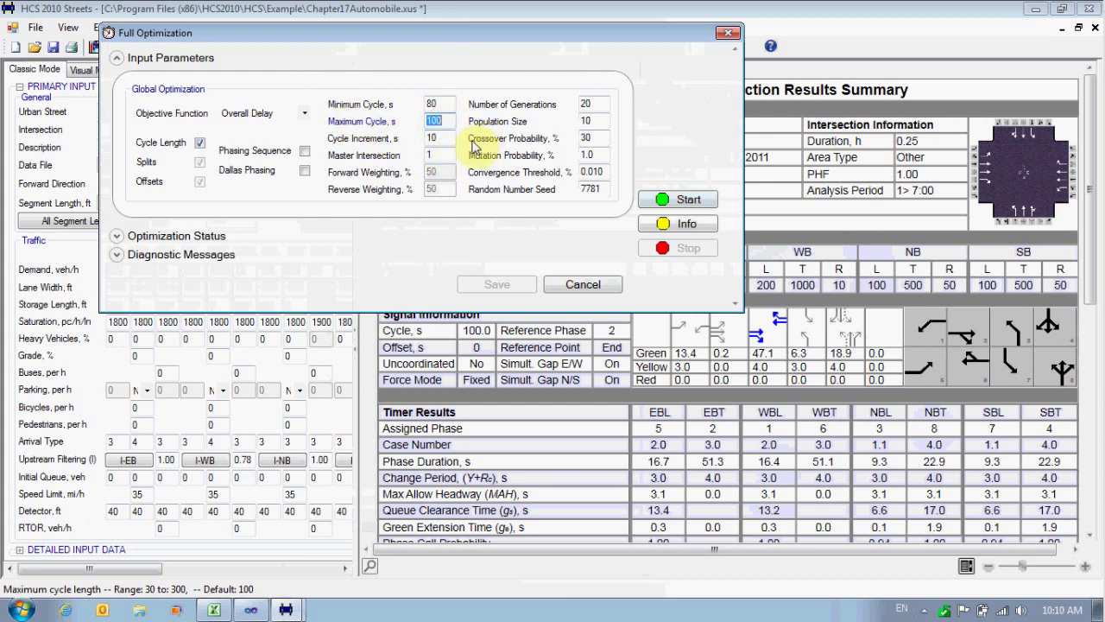
pyautogui.press('Tab')
pyautogui.press('Tab')
pyautogui.press('Tab')
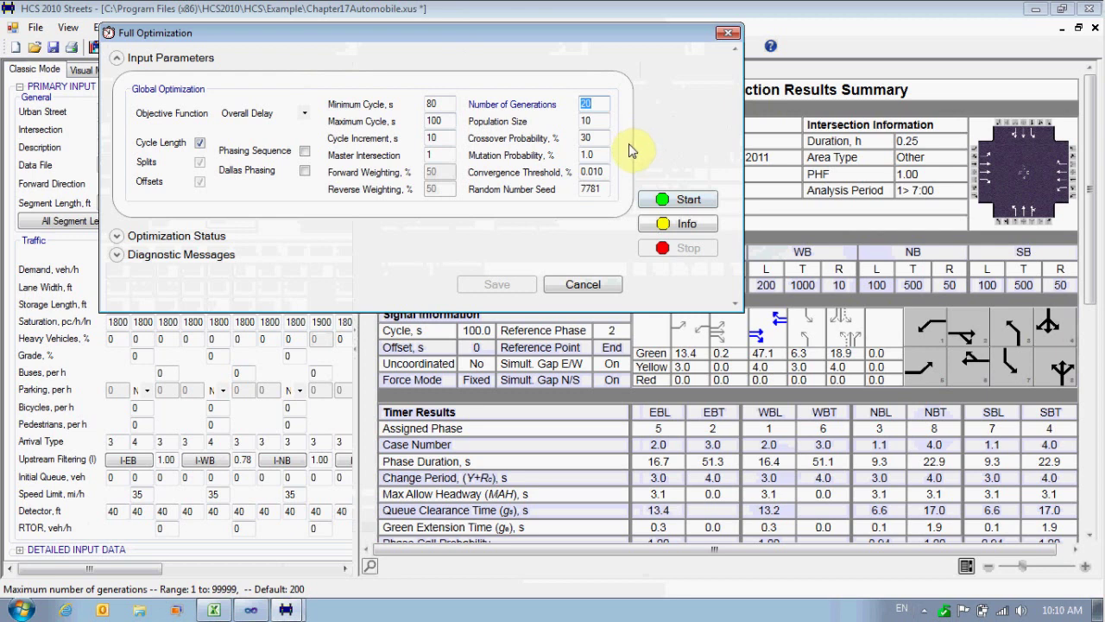
pyautogui.click(688, 224)
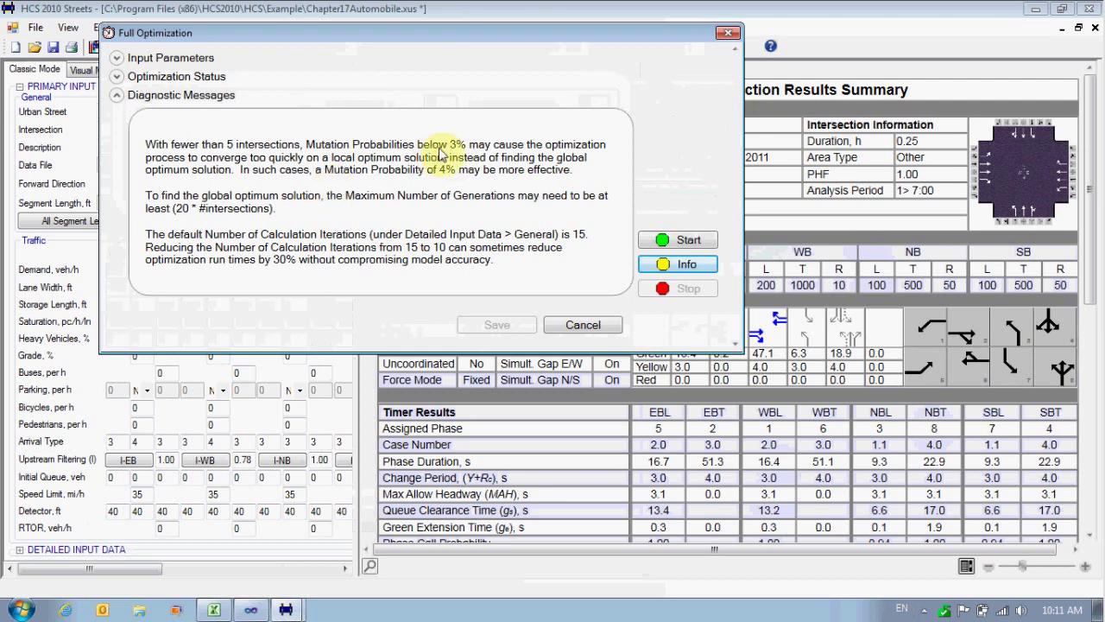
pyautogui.click(116, 95)
# - Set 45 generations and 4.0% mutation probability, leaving crossover probability at 30%
pyautogui.click(115, 58)
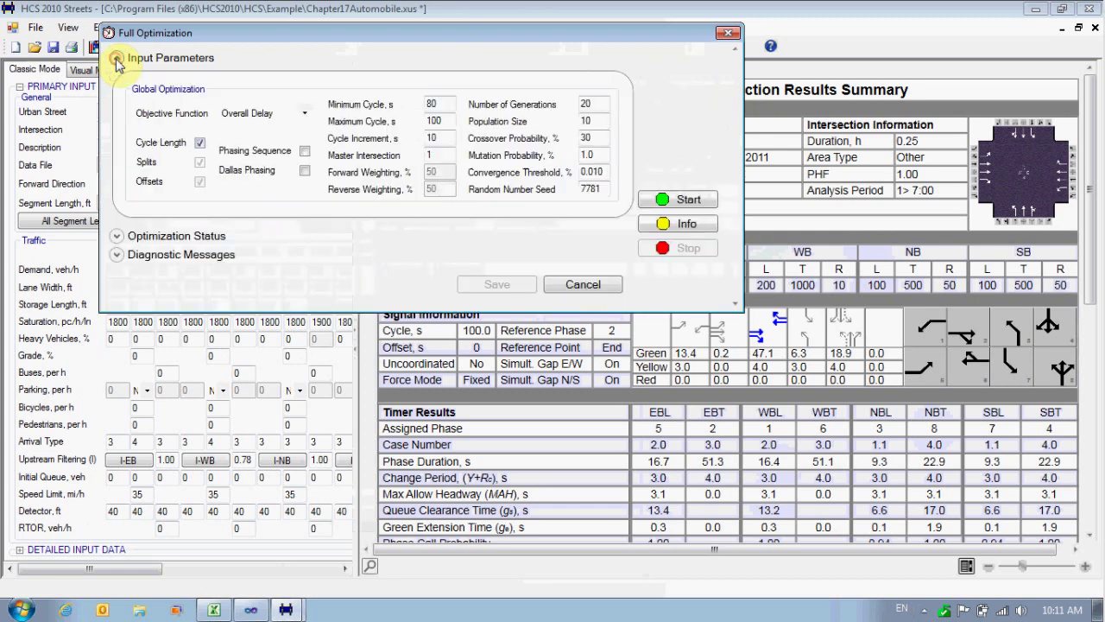
pyautogui.doubleClick(595, 105)
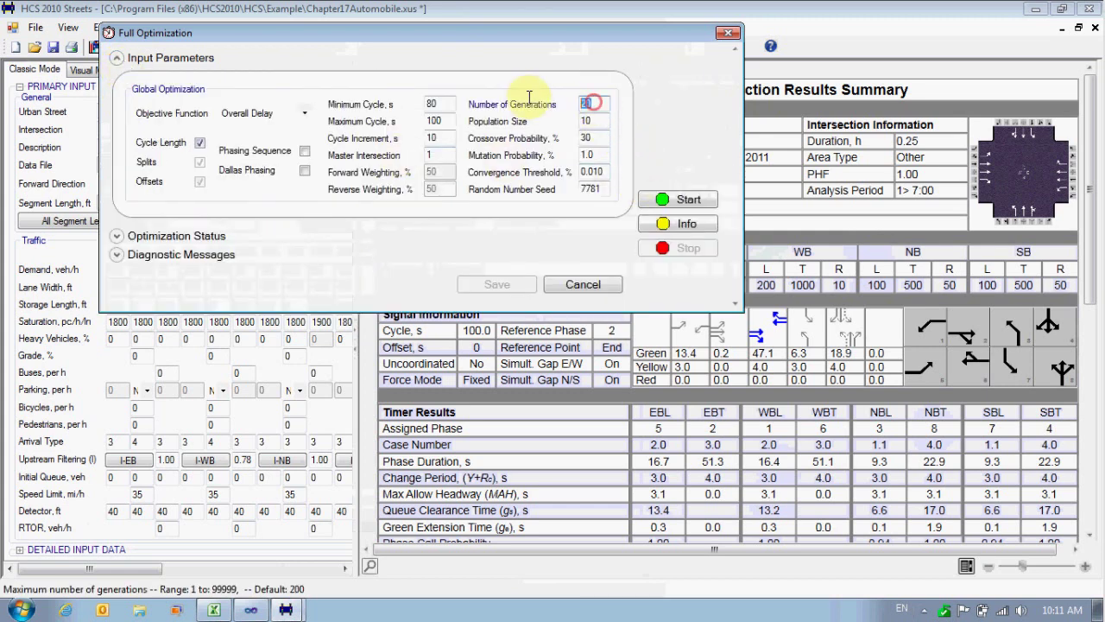
pyautogui.write('45')
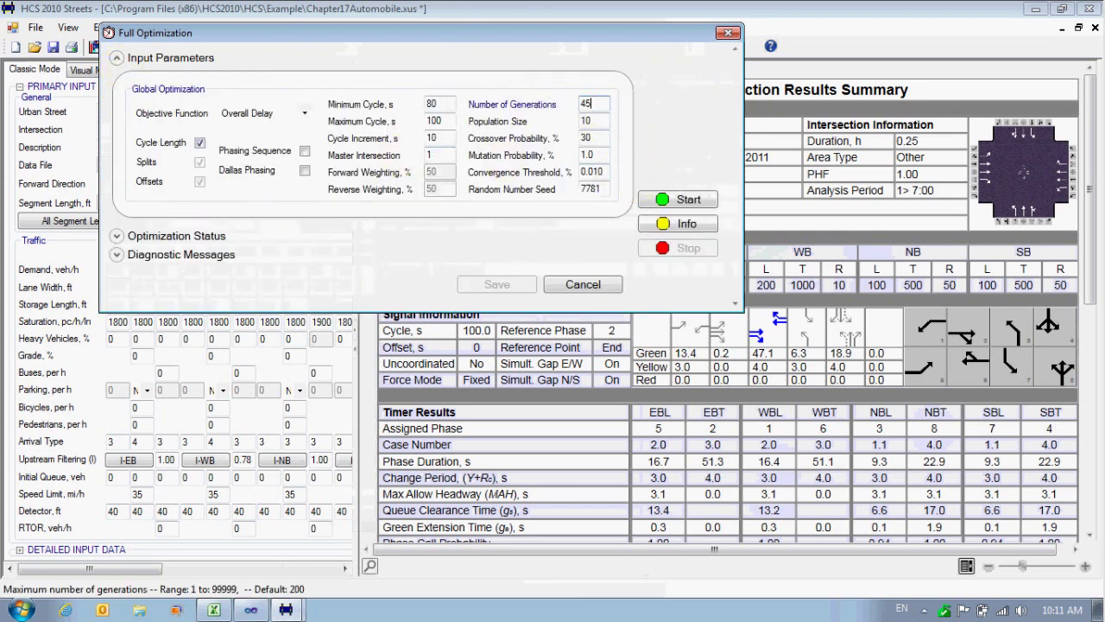
pyautogui.press('Tab')
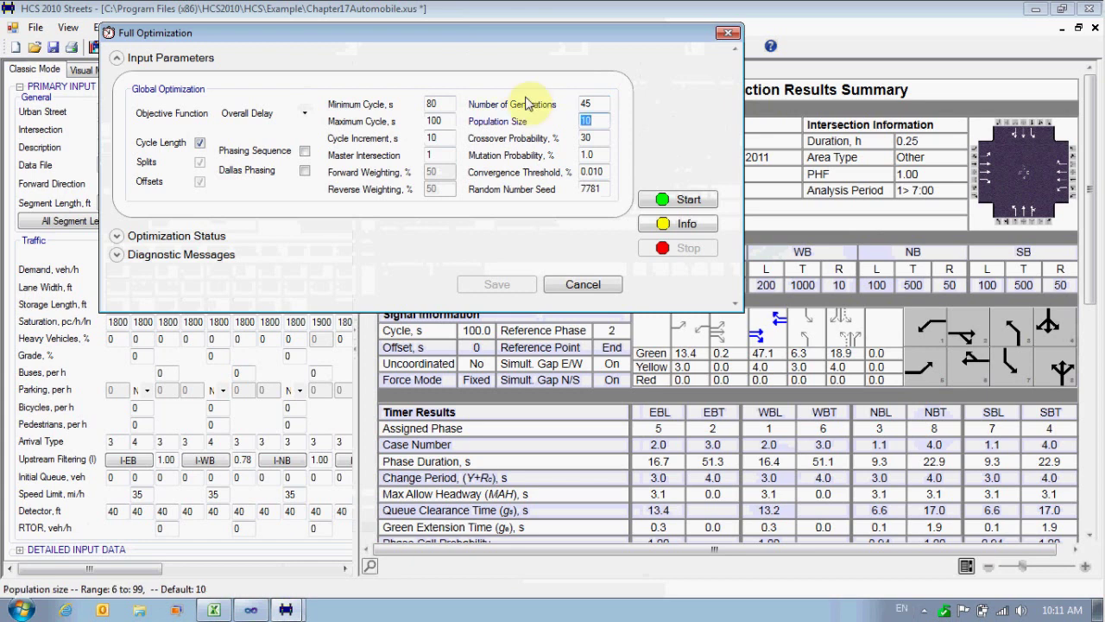
pyautogui.press('Tab')
pyautogui.press('Tab')
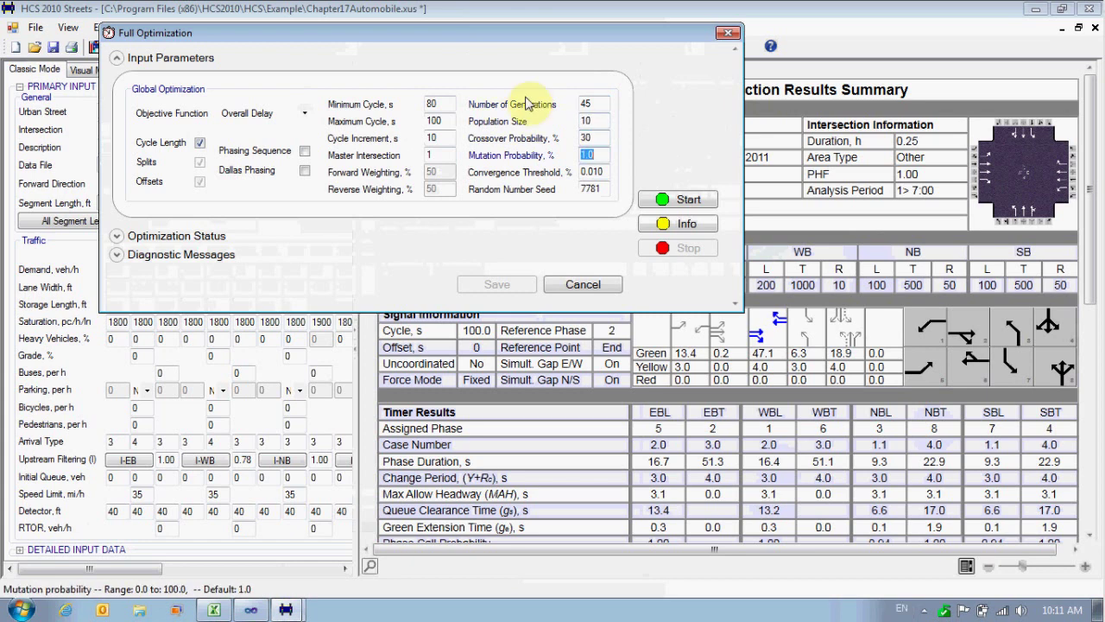
pyautogui.write('4')
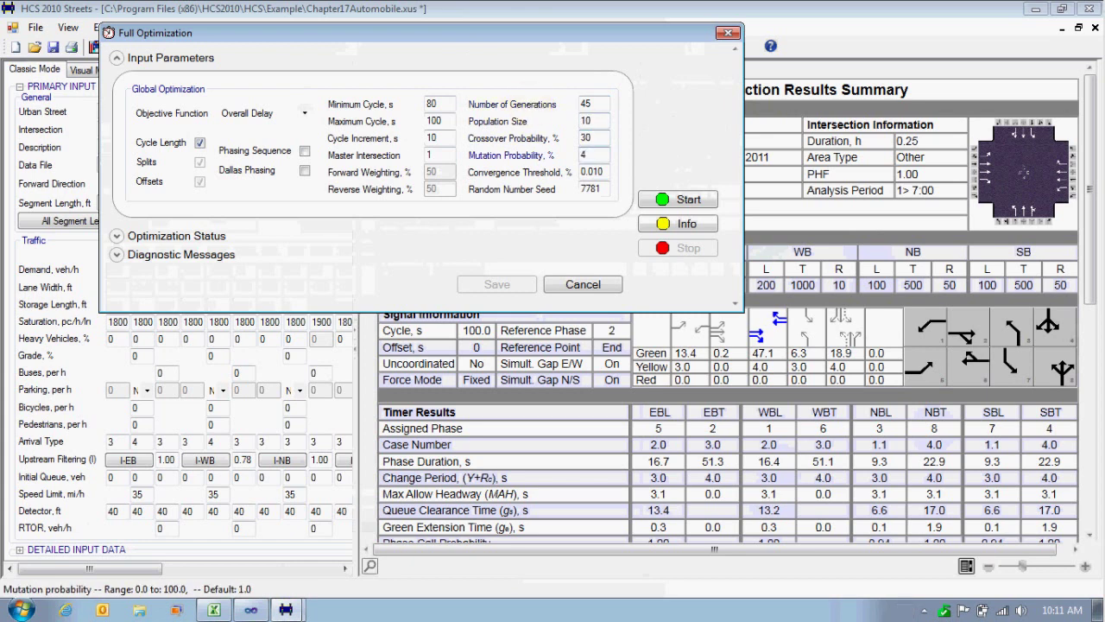
pyautogui.hotkey('shift', 'Tab')
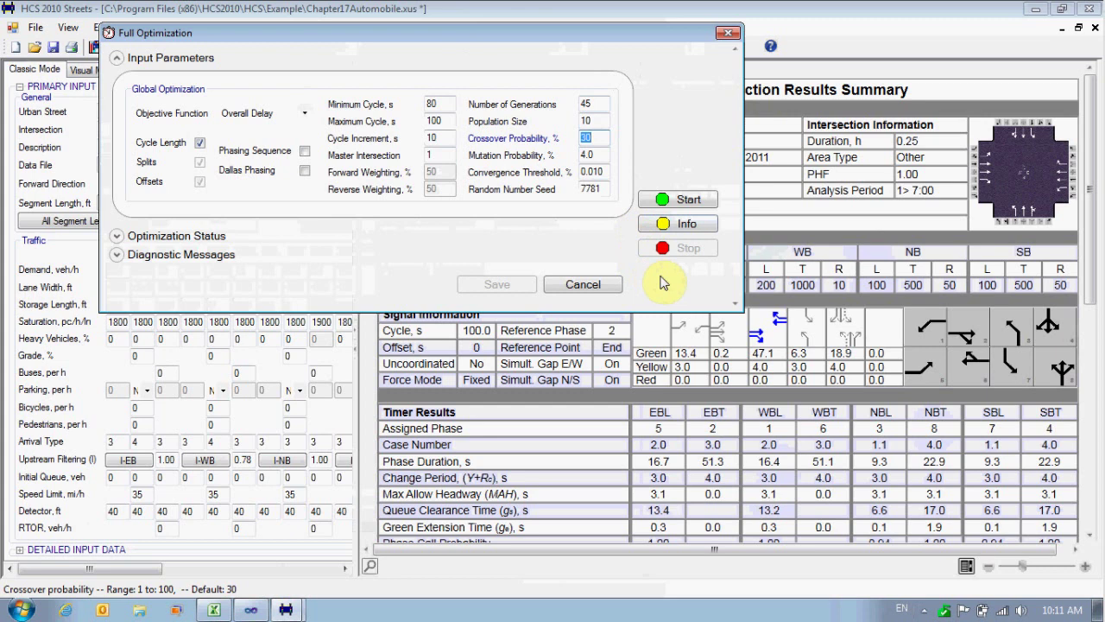
pyautogui.press('Tab')
pyautogui.press('Tab')
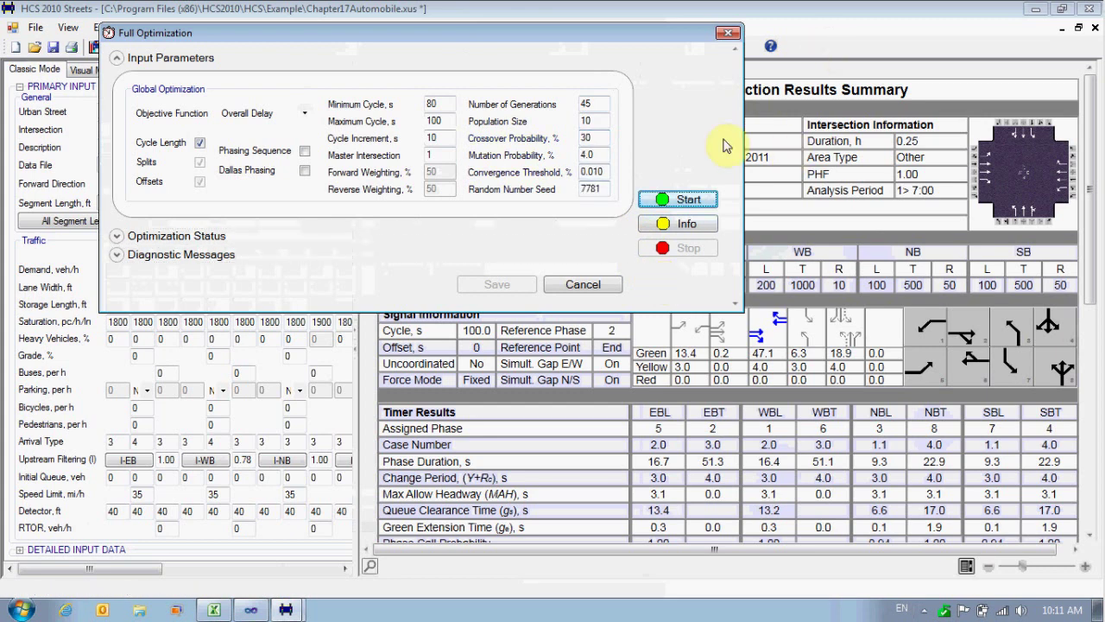
# - Run the genetic-algorithm optimization for 45 generations, cutting delay from 28.4 to 22.8 sec/veh
pyautogui.click(696, 204)
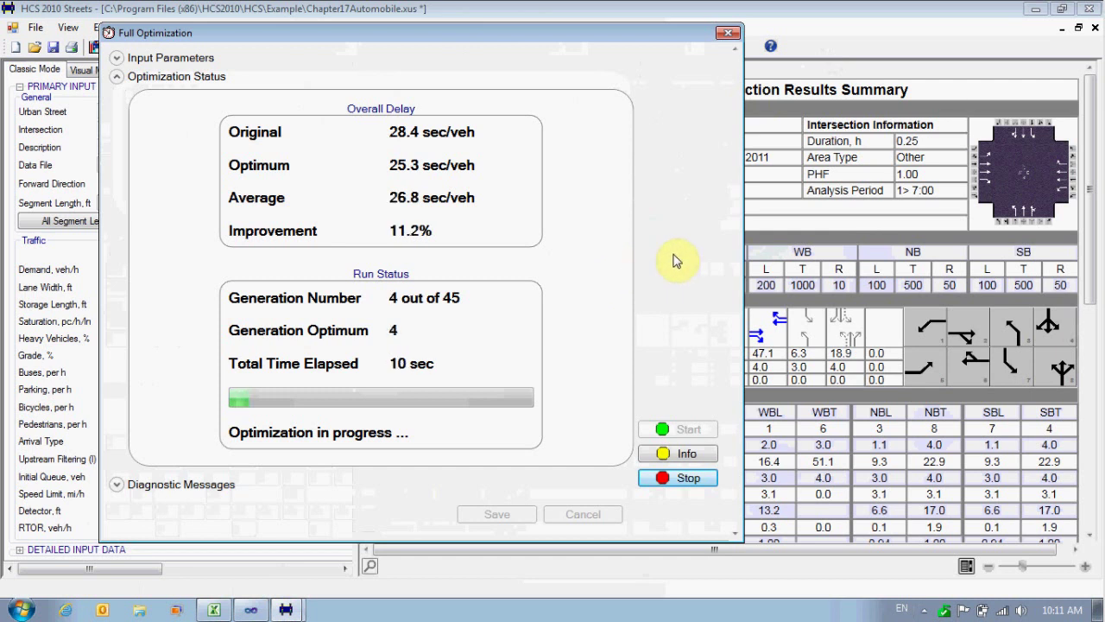
pyautogui.click(694, 488)
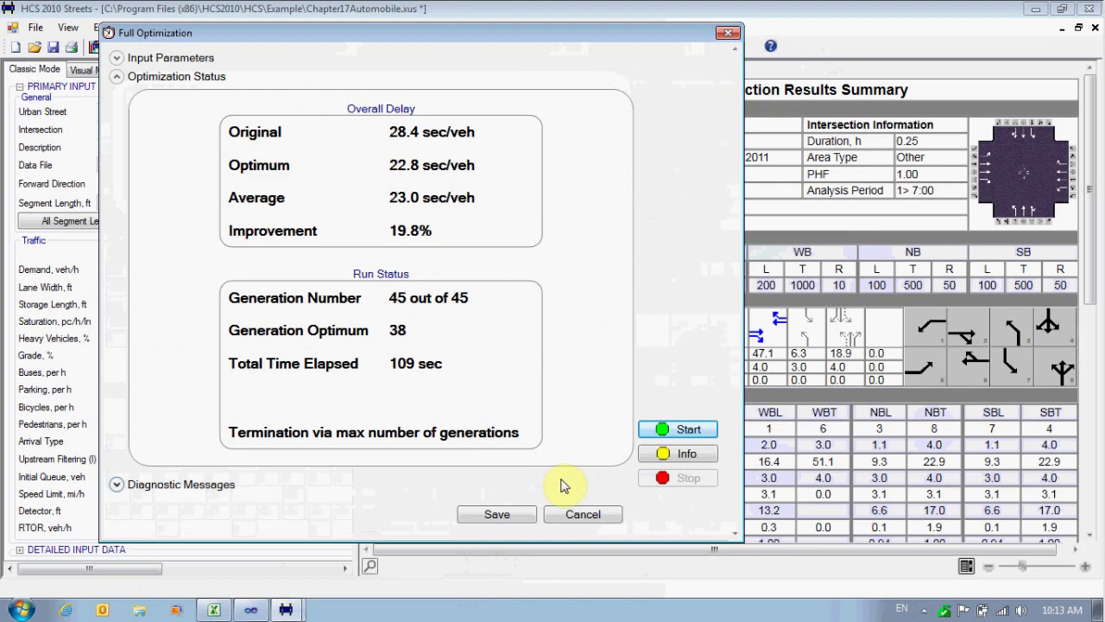
pyautogui.click(489, 516)
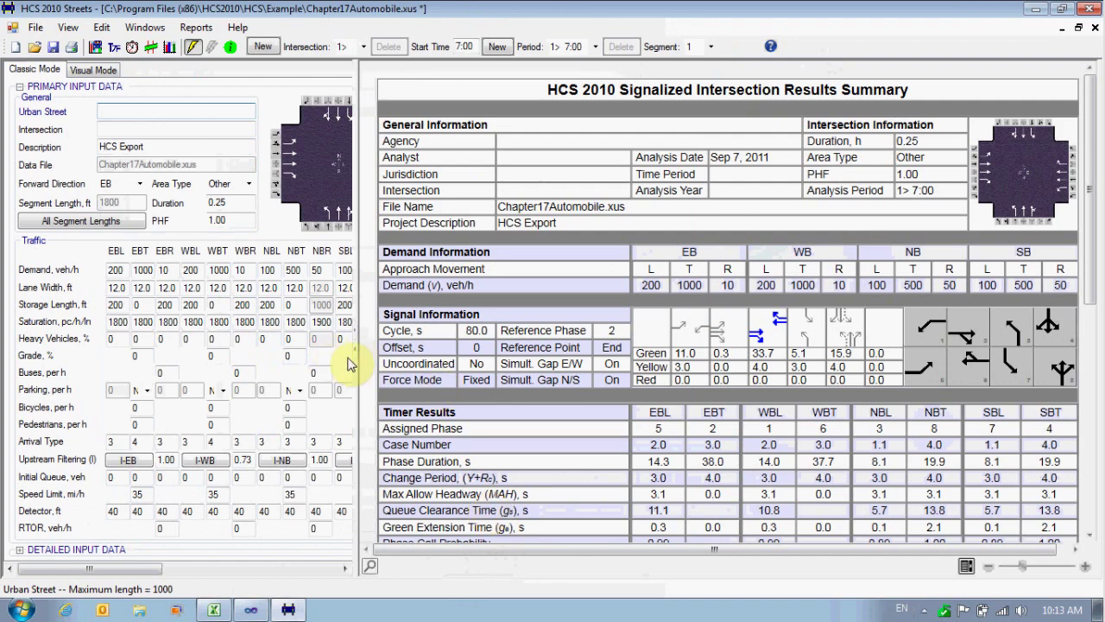
# - Find the 22.7 s/veh intersection delay in the results summary under the 80 s timing
pyautogui.click(1092, 326)
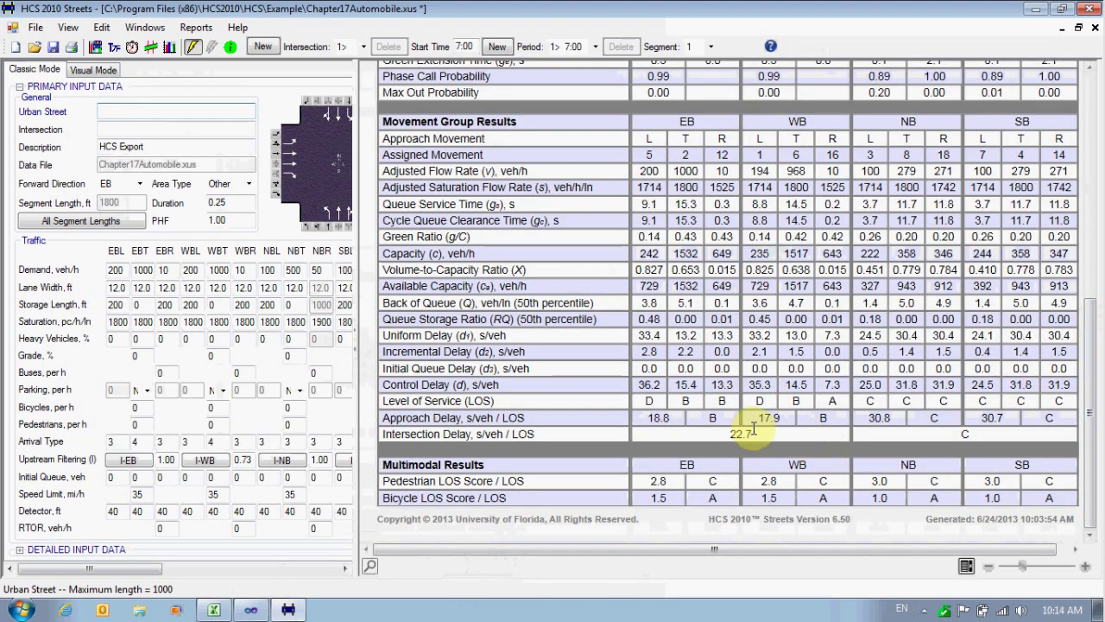
pyautogui.moveTo(753, 434); pyautogui.dragTo(723, 434)
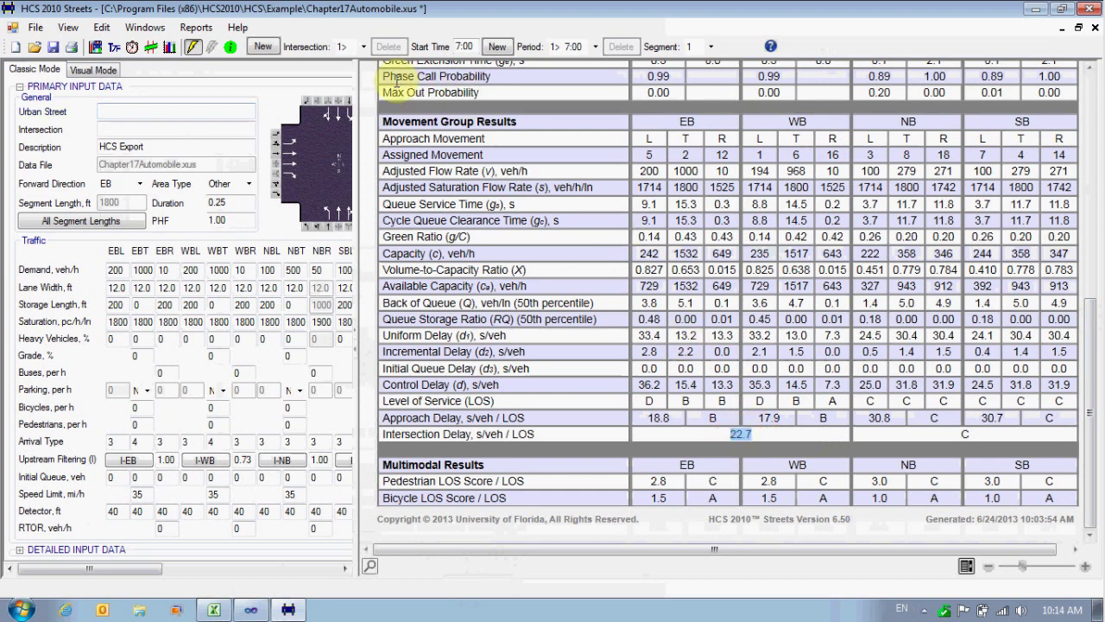
pyautogui.click(362, 49)
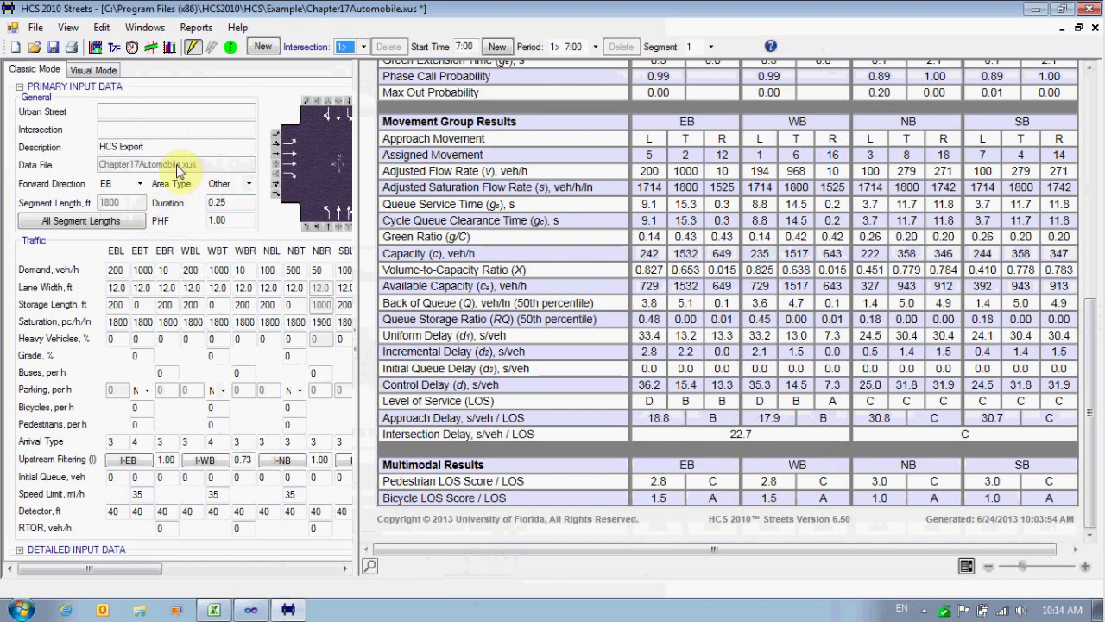
pyautogui.click(171, 49)
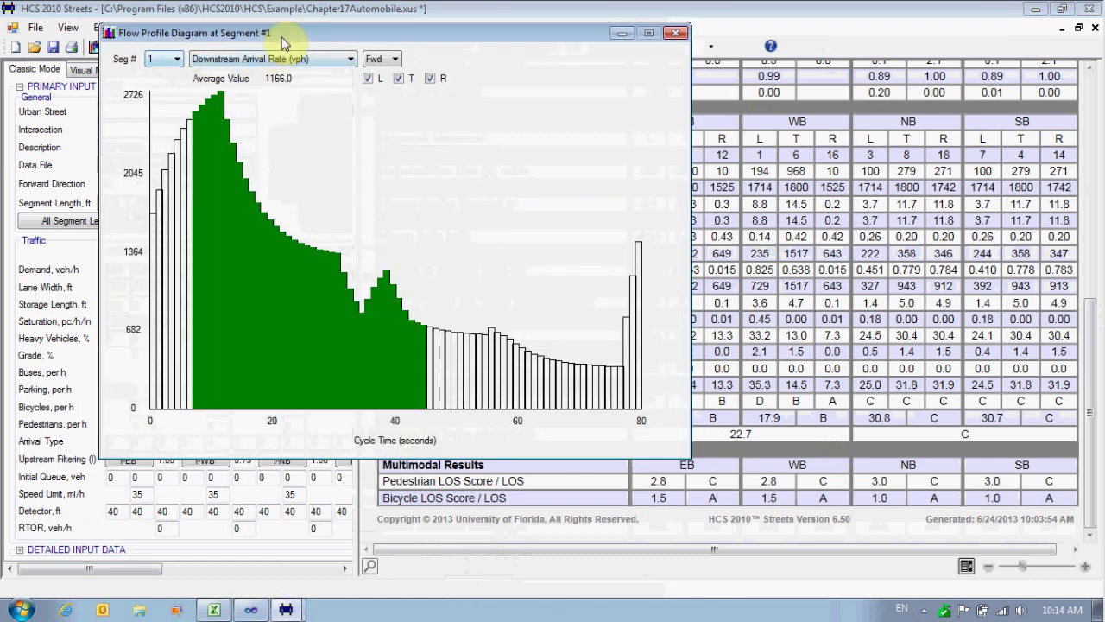
pyautogui.moveTo(287, 39); pyautogui.dragTo(497, 93)
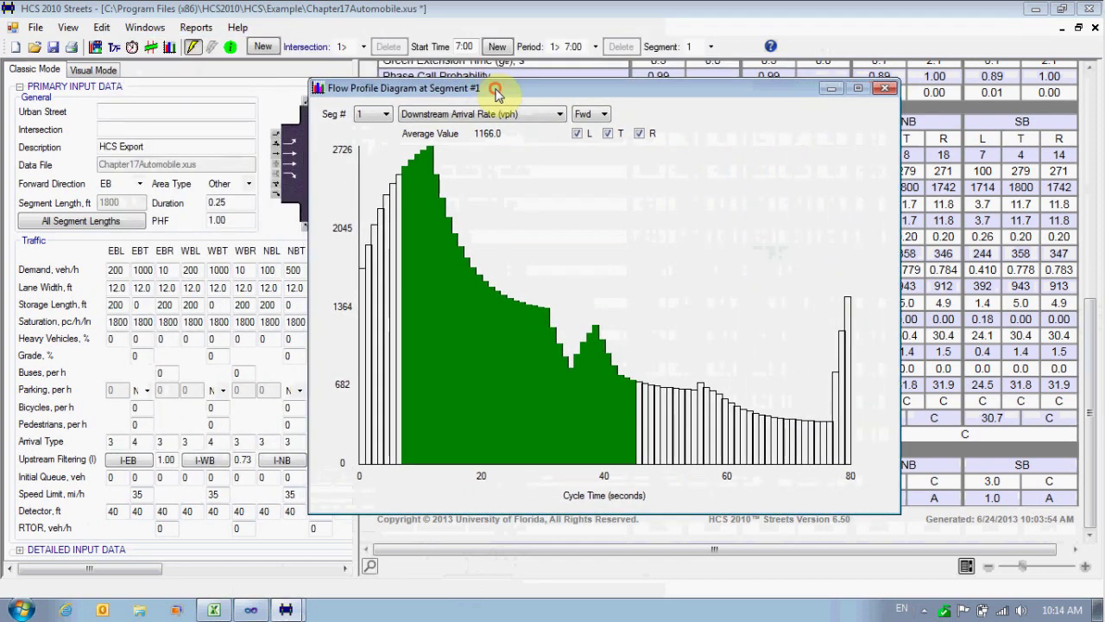
pyautogui.click(560, 115)
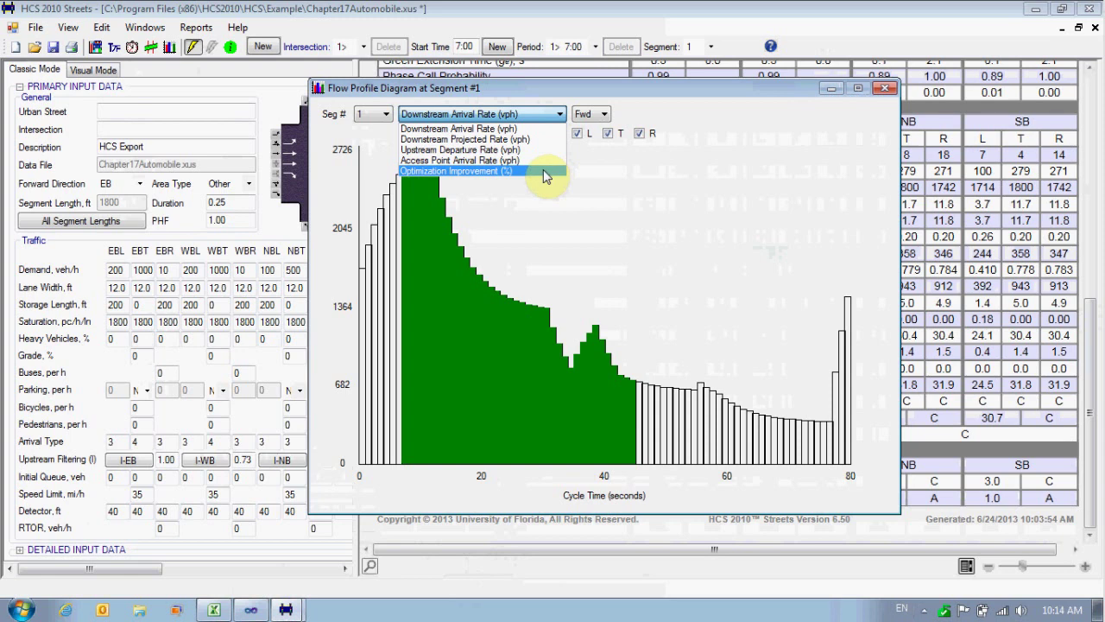
pyautogui.click(490, 172)
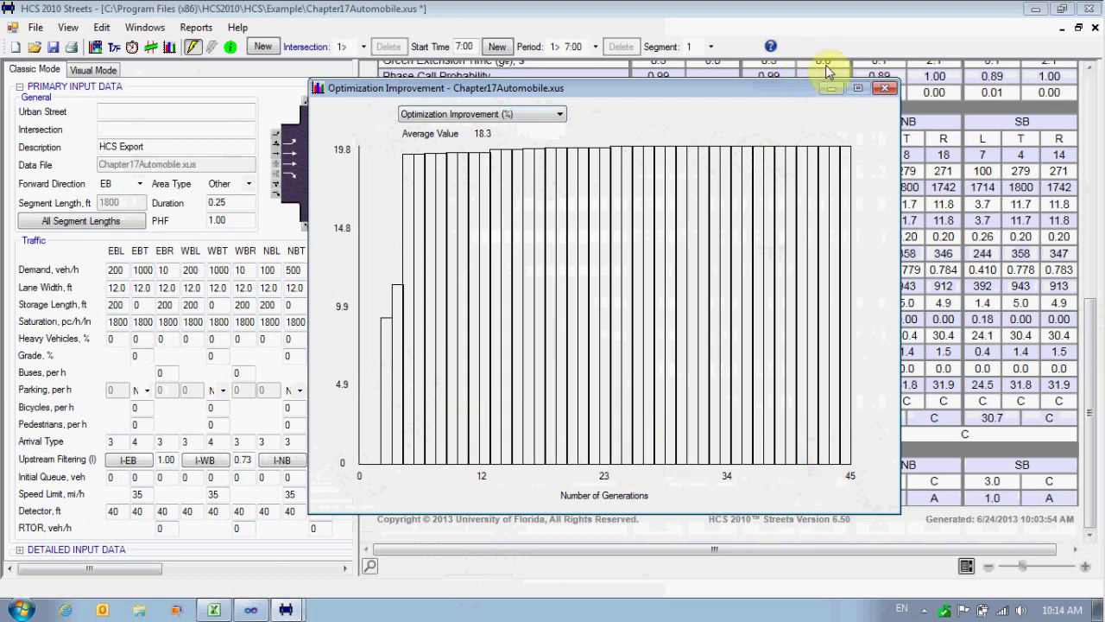
pyautogui.click(884, 89)
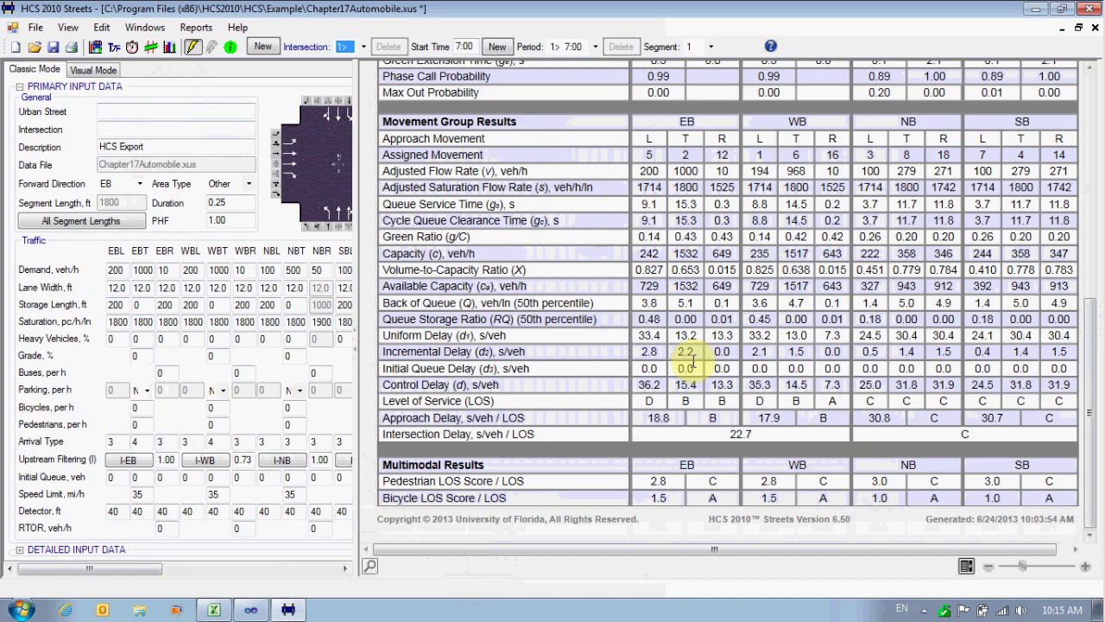
# - Review intersection 1's new phase splits, 80 s cycle and 0 s offset
pyautogui.click(277, 570)
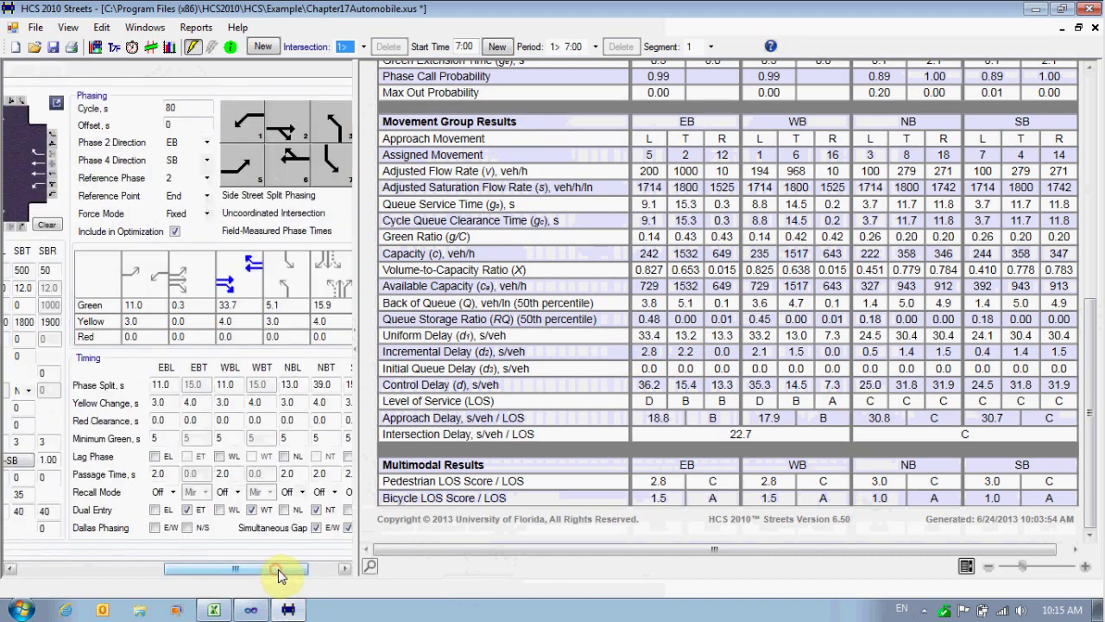
pyautogui.moveTo(244, 568); pyautogui.dragTo(287, 576)
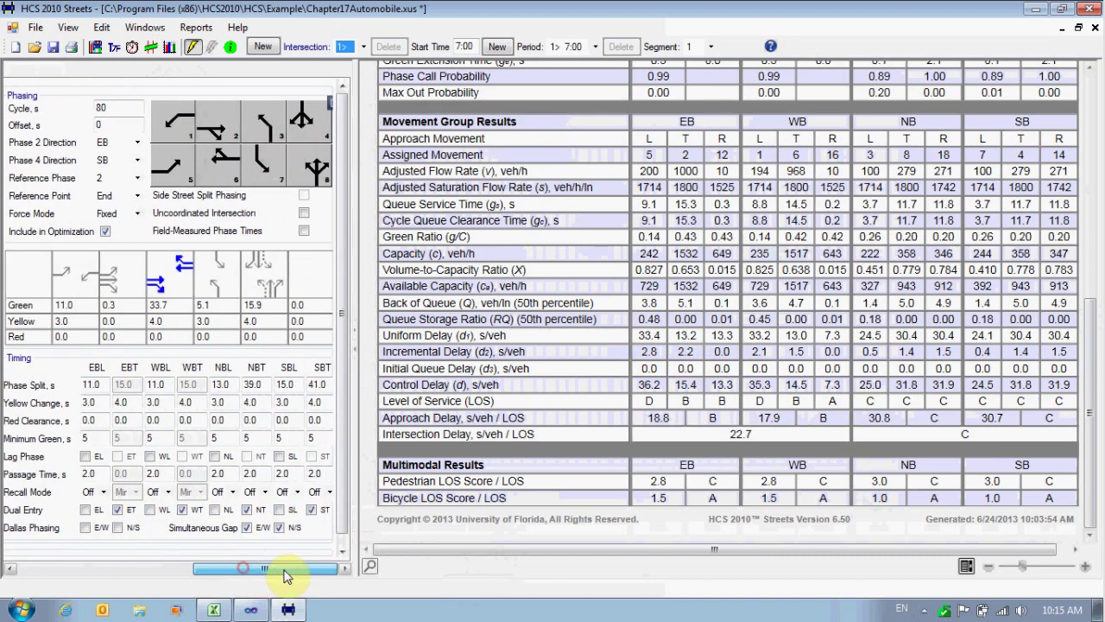
pyautogui.click(105, 388)
pyautogui.press('Tab')
pyautogui.press('Tab')
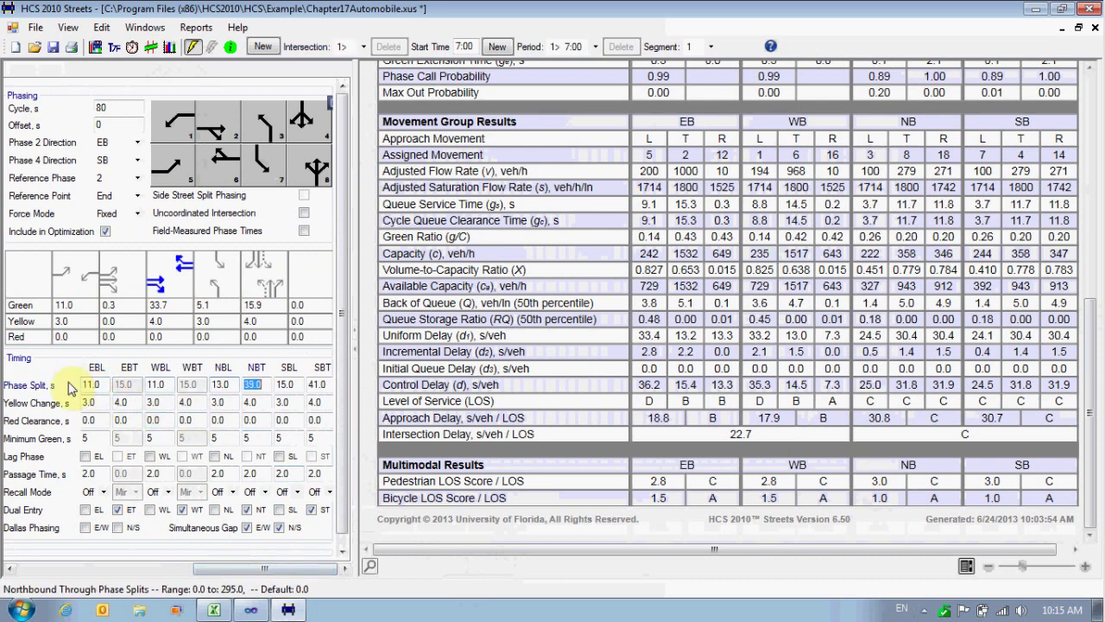
pyautogui.click(102, 108)
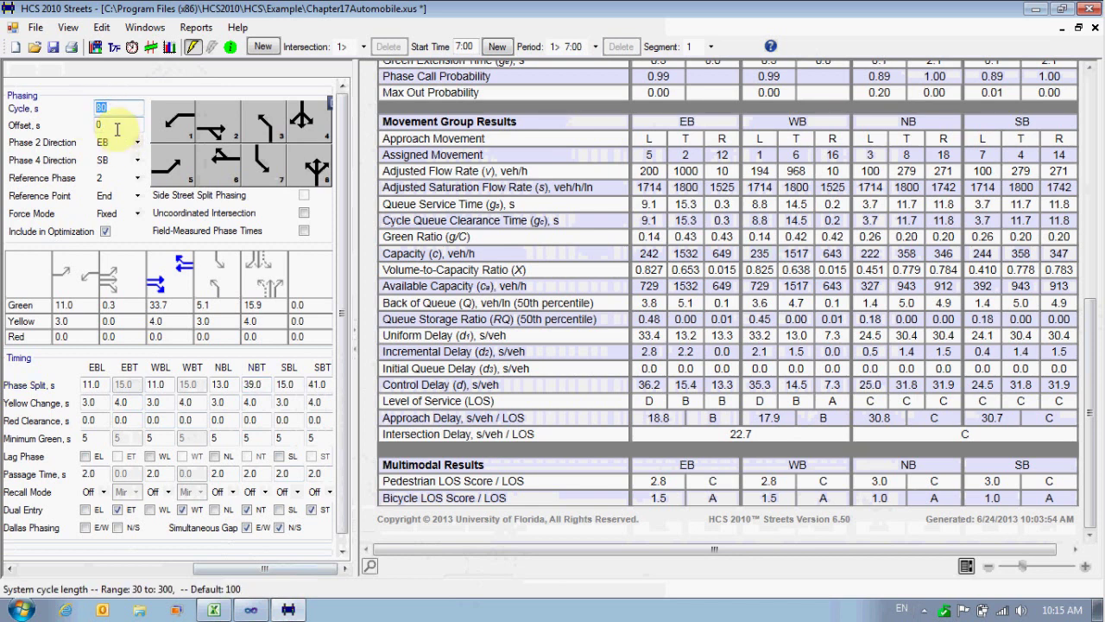
pyautogui.click(102, 126)
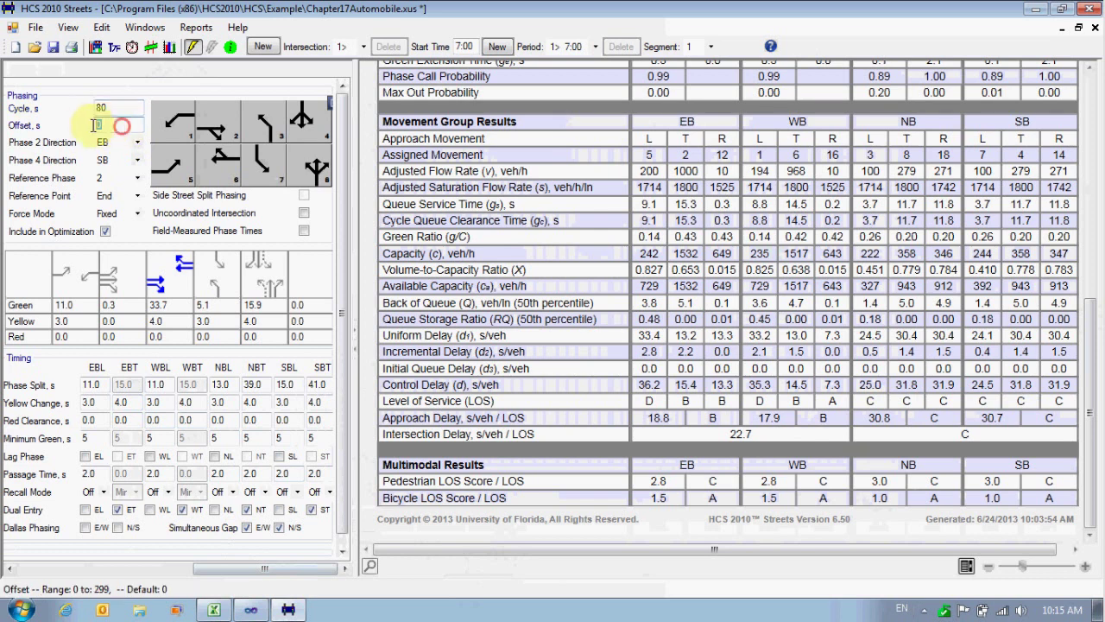
pyautogui.click(347, 47)
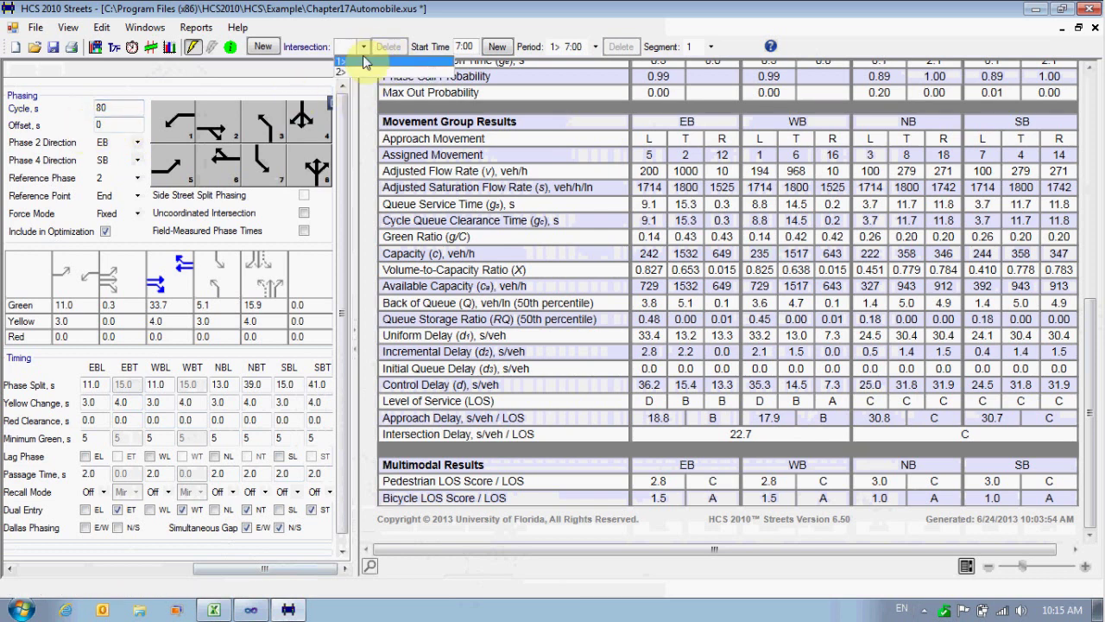
# - Switch to intersection 2 and check its 80 s cycle and 41 s offset
pyautogui.click(362, 74)
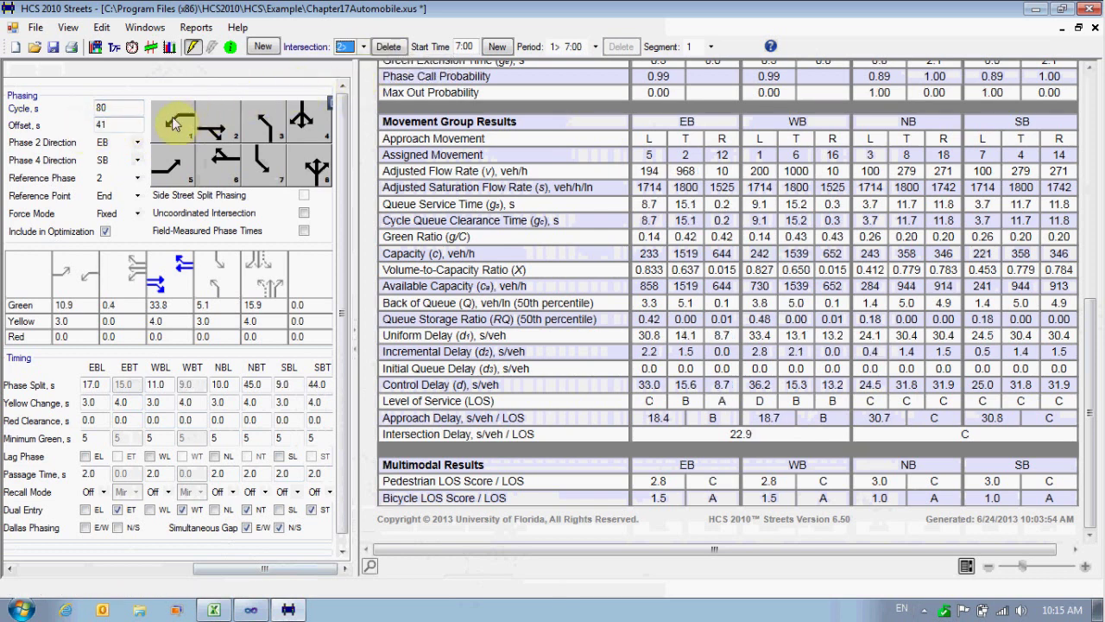
pyautogui.click(126, 122)
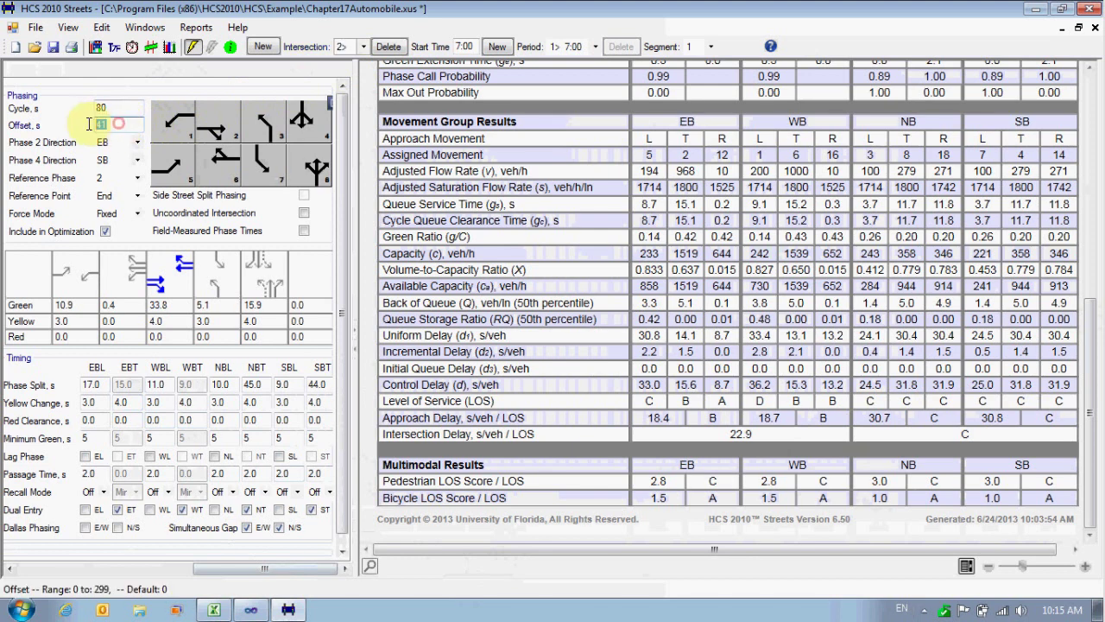